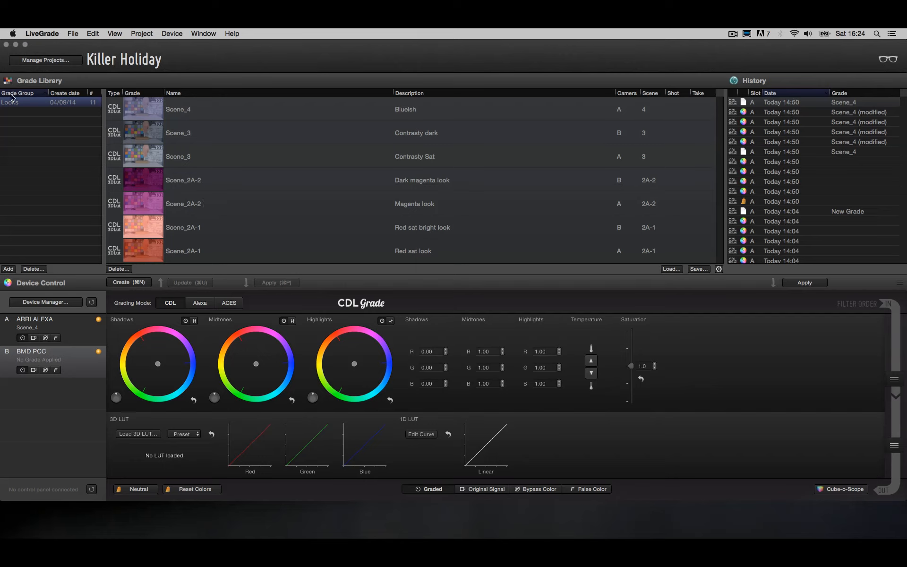
- Export the Looks grade group as an ALE named LiveGradeDemo_Looks.ale on the Desktop
{"action": "left_click", "coordinate": [73, 34]}
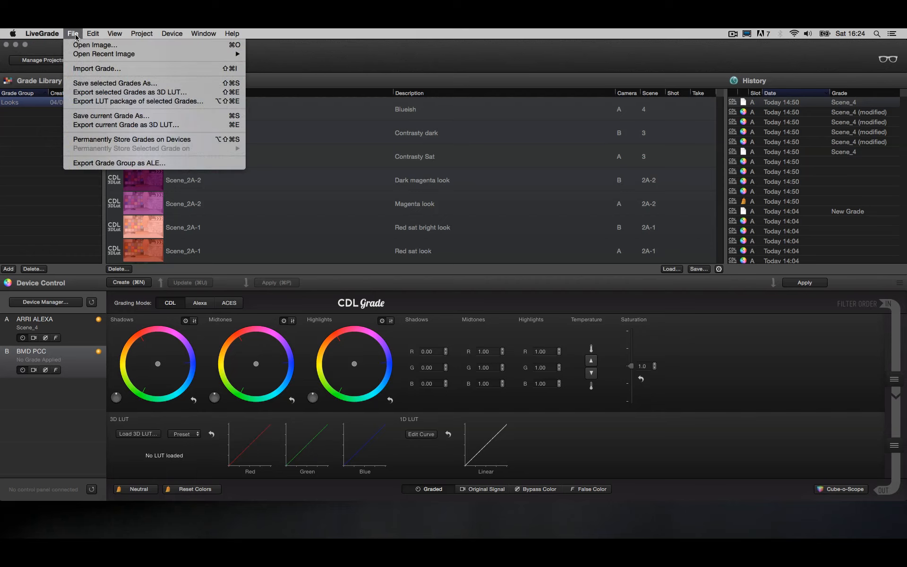
{"action": "left_click", "coordinate": [193, 166]}
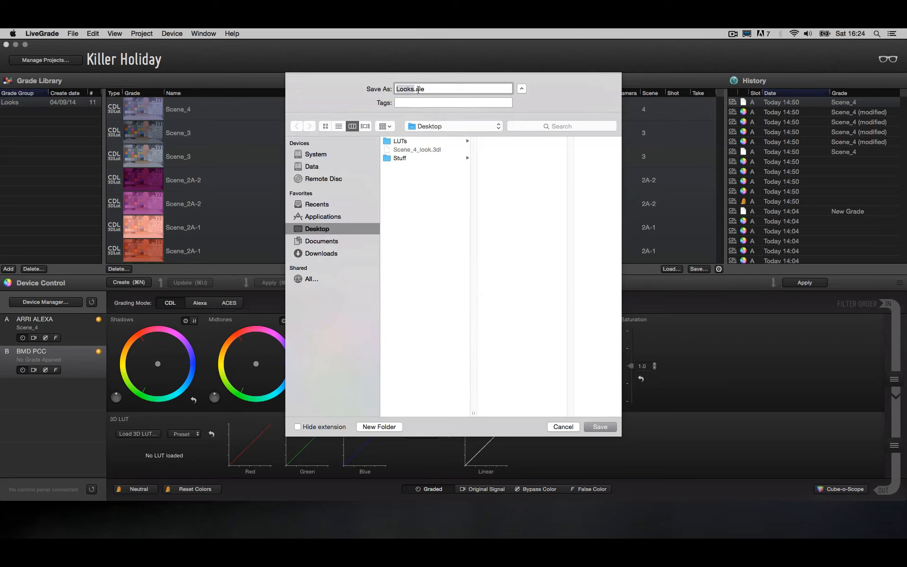
{"action": "left_click_drag", "start_coordinate": [413, 90], "coordinate": [397, 91]}
{"action": "type", "text": "LiveGradeDemo_"}
{"action": "left_click", "coordinate": [600, 426]}
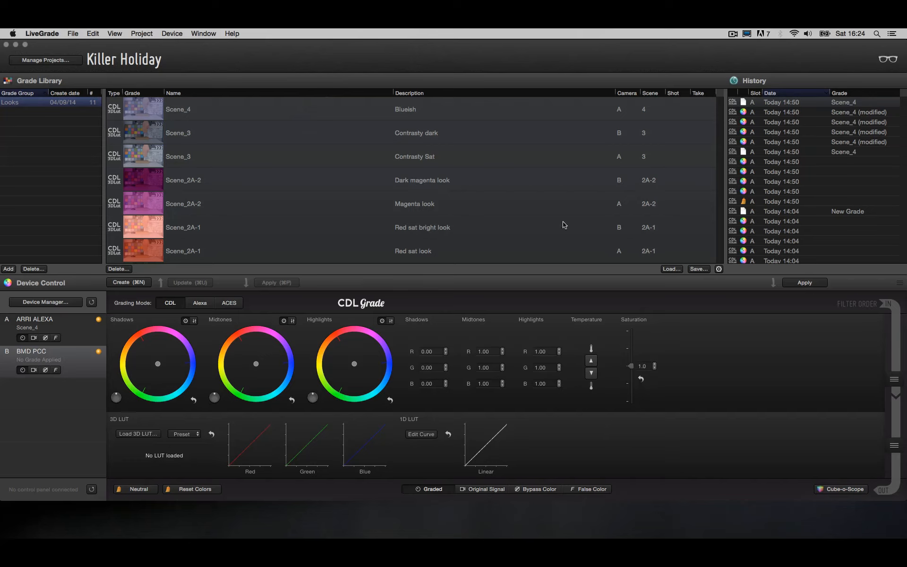
{"action": "scroll", "coordinate": [453, 161], "scroll_direction": "down", "scroll_amount": 3}
{"action": "scroll", "coordinate": [431, 161], "scroll_direction": "up", "scroll_amount": 3}
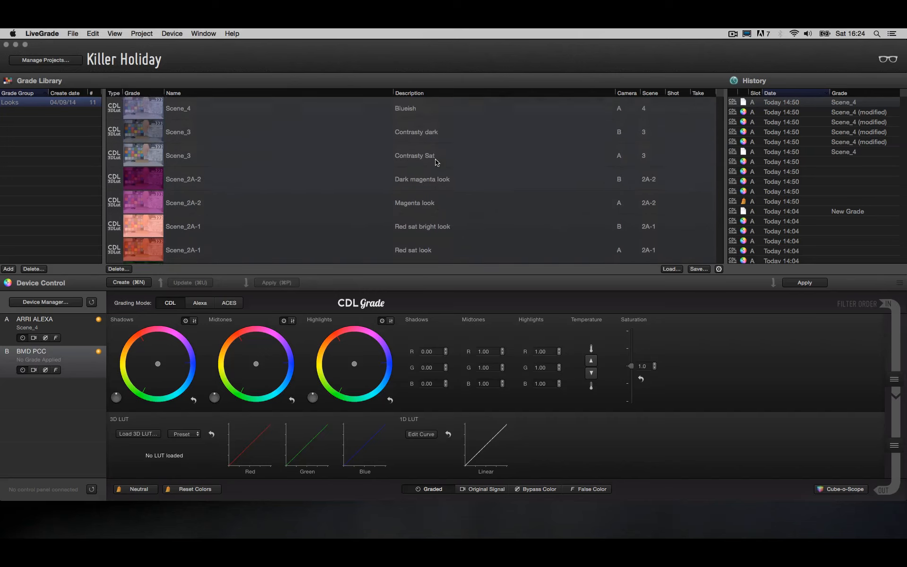
{"action": "scroll", "coordinate": [431, 158], "scroll_direction": "down", "scroll_amount": 3}
{"action": "scroll", "coordinate": [435, 162], "scroll_direction": "up", "scroll_amount": 3}
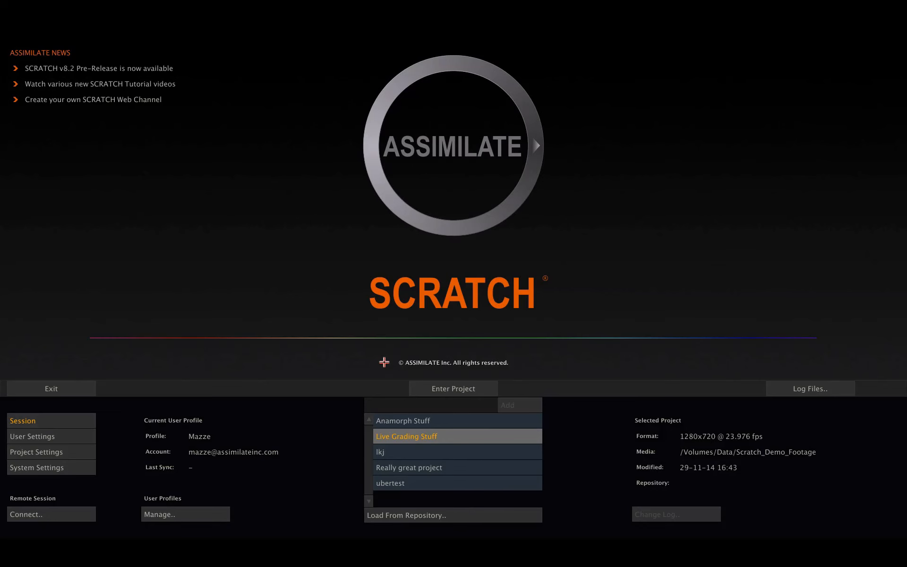
- Enter the Live Grading Stuff project in SCRATCH and review the base metadata of all its clips in the Media Browser
{"action": "left_click", "coordinate": [440, 388]}
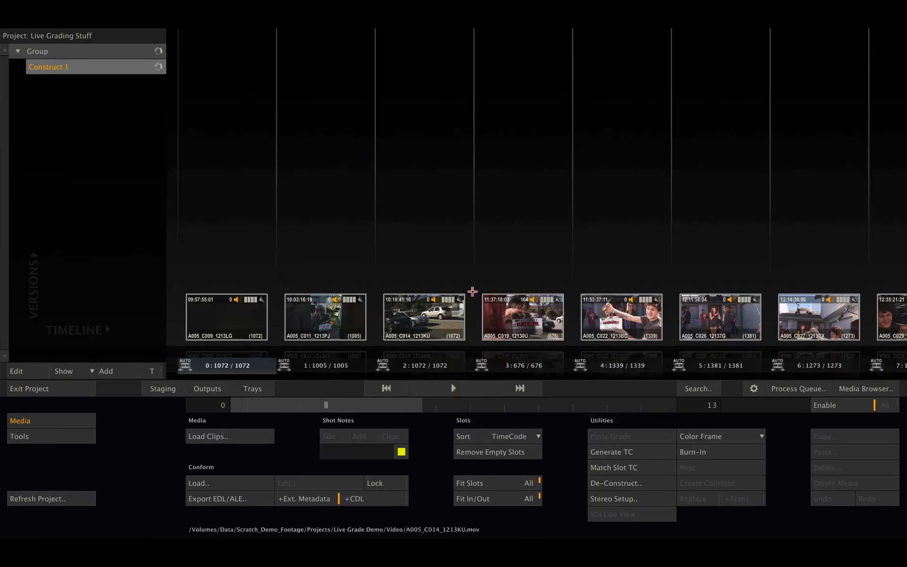
{"action": "key", "text": "ctrl+a"}
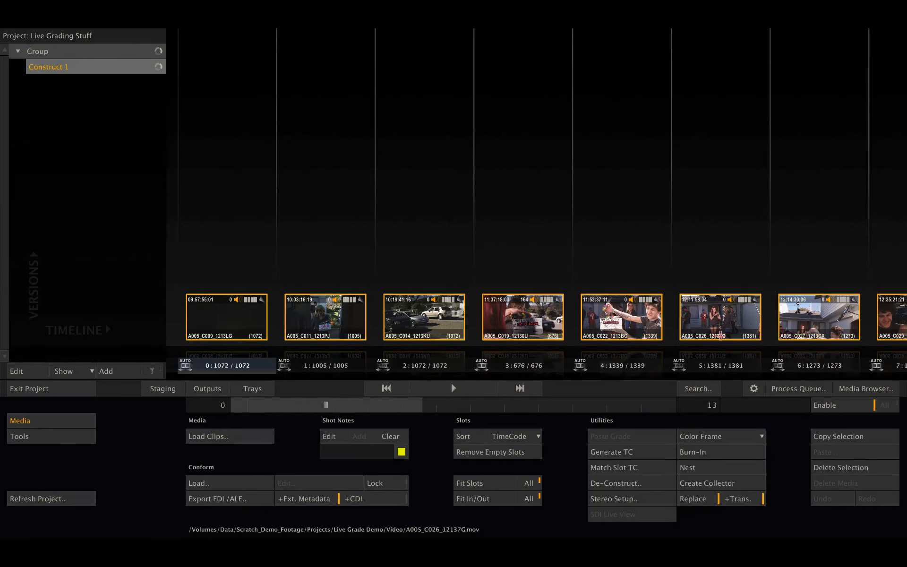
{"action": "left_click", "coordinate": [850, 384]}
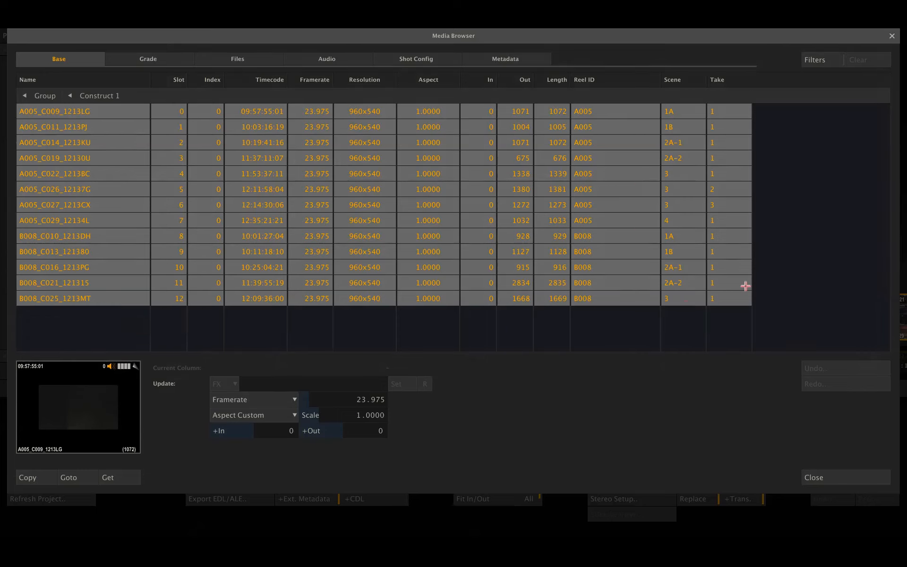
{"action": "left_click", "coordinate": [825, 478]}
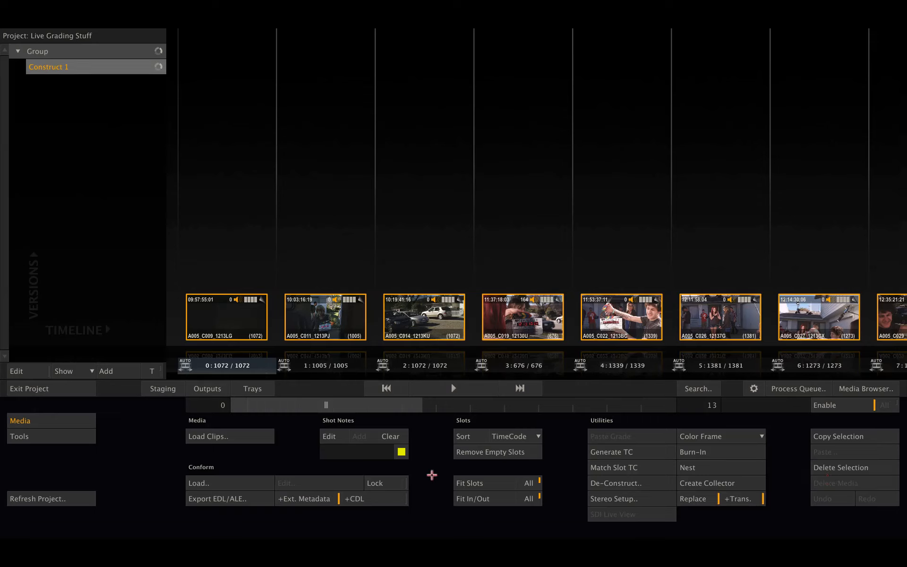
- Load LiveGradeDemo_Looks.ale from the Desktop as a conform for Construct 1
{"action": "left_click", "coordinate": [240, 482]}
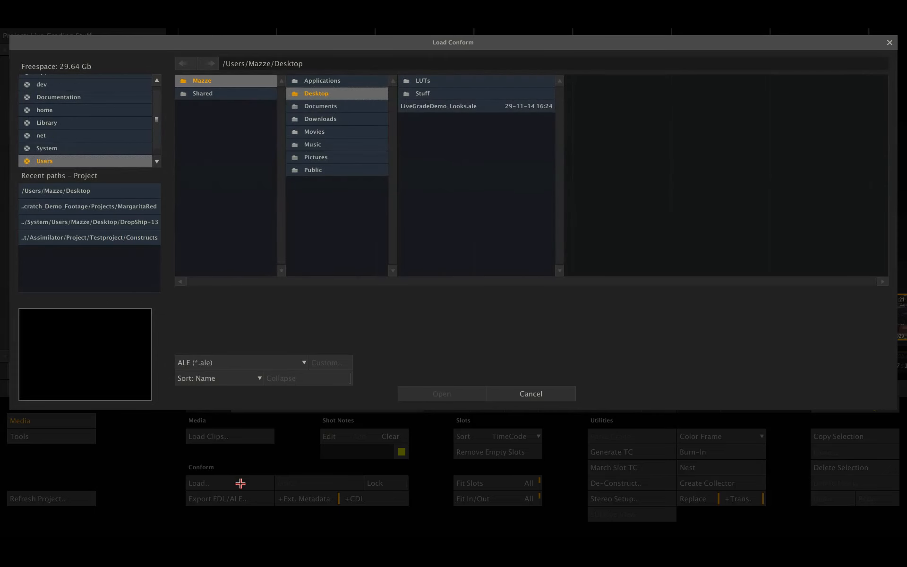
{"action": "left_click", "coordinate": [474, 105]}
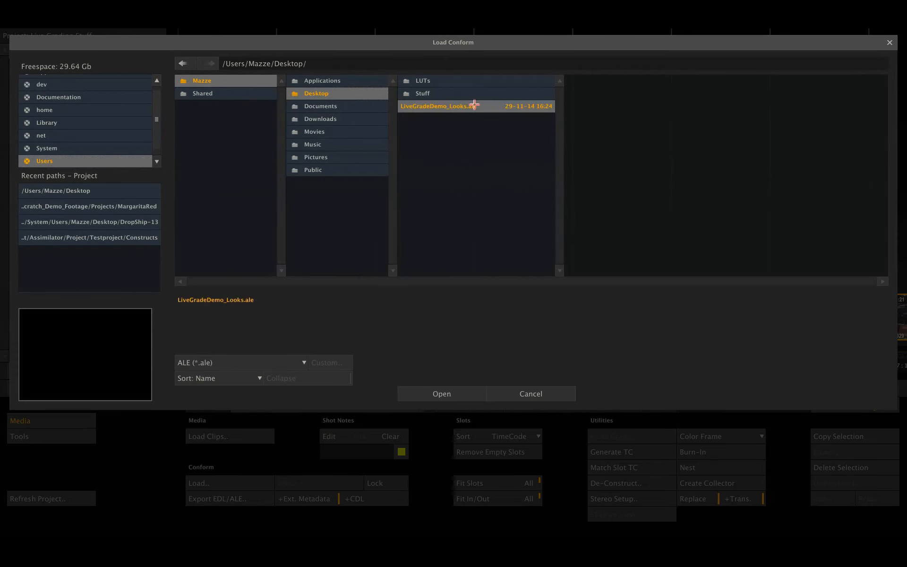
{"action": "left_click", "coordinate": [434, 388]}
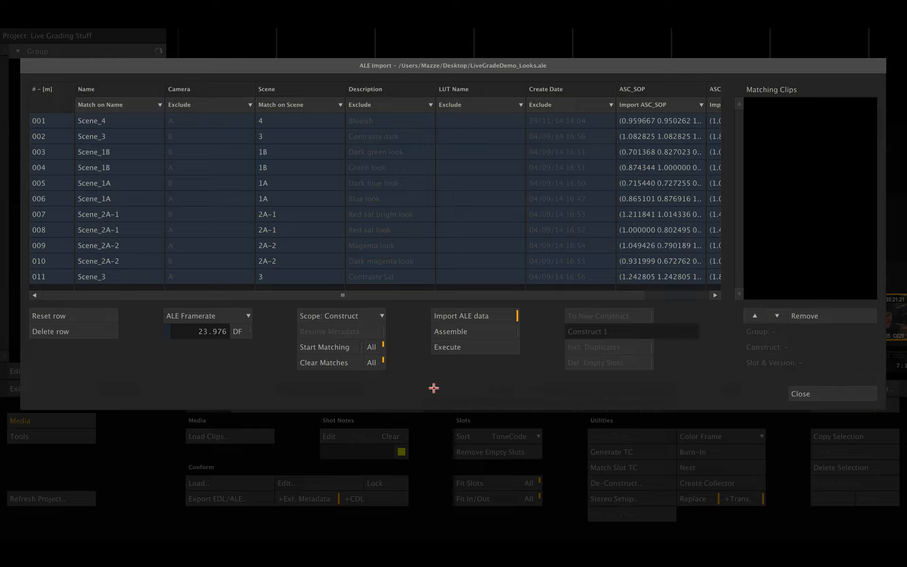
- Go through rows 001 to 006 of the ALE import table to examine the grade entries
{"action": "left_click", "coordinate": [55, 121]}
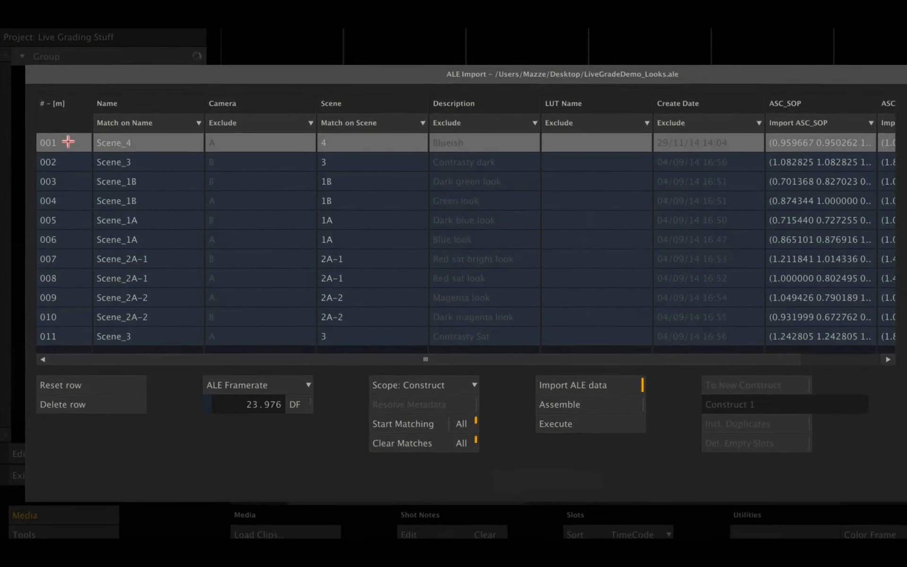
{"action": "left_click", "coordinate": [69, 162]}
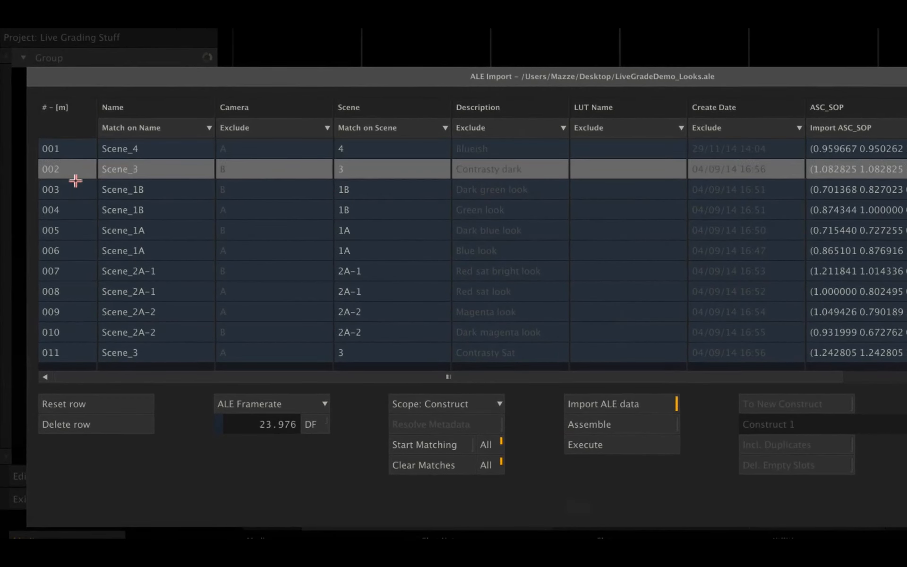
{"action": "left_click", "coordinate": [69, 181]}
{"action": "left_click", "coordinate": [73, 210]}
{"action": "left_click", "coordinate": [71, 230]}
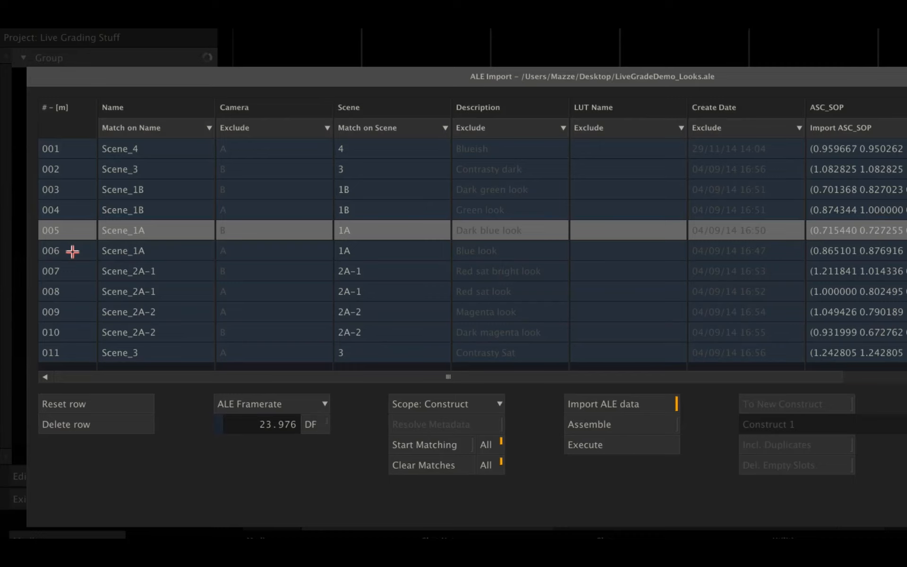
{"action": "left_click", "coordinate": [73, 251]}
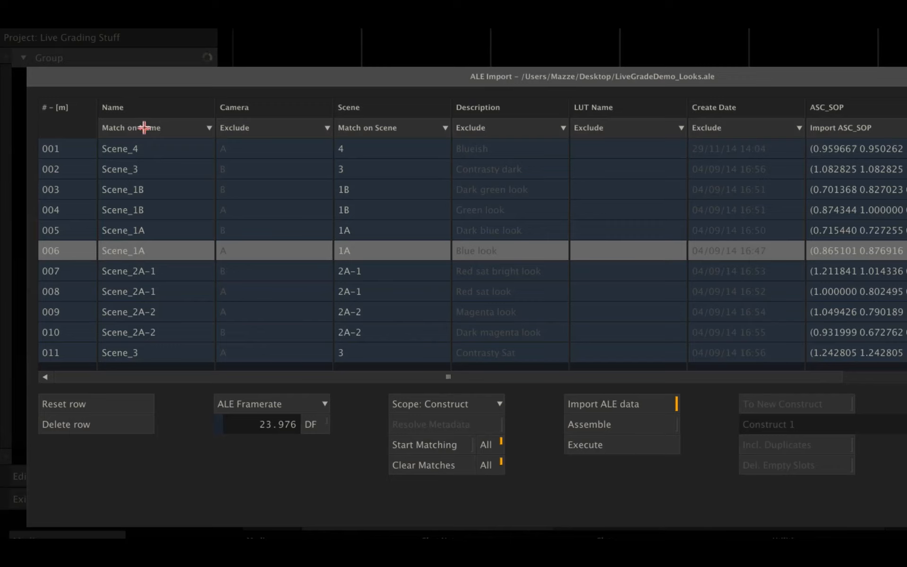
- Exclude the ALE's Name column from matching and set the Camera column to Match on ReelID
{"action": "left_click", "coordinate": [185, 126]}
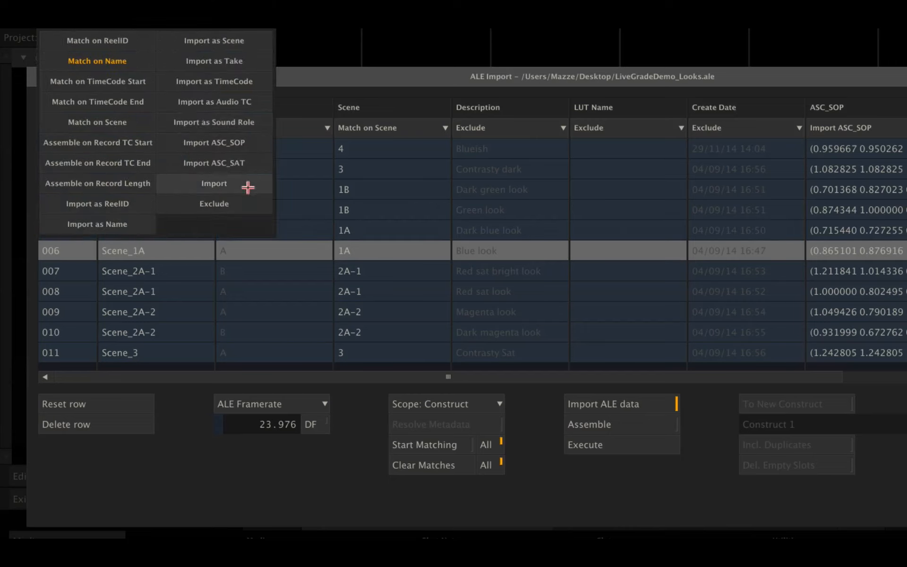
{"action": "left_click", "coordinate": [237, 204]}
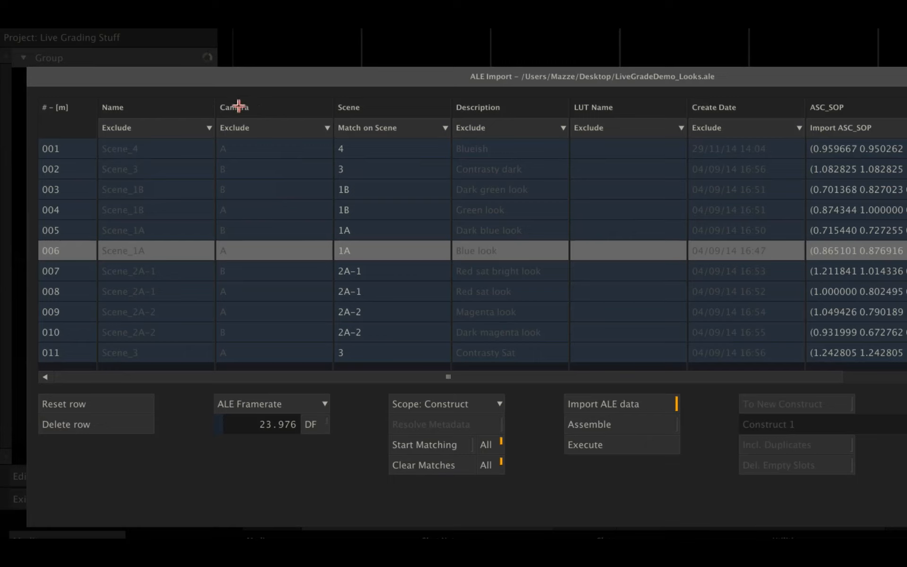
{"action": "left_click", "coordinate": [309, 132]}
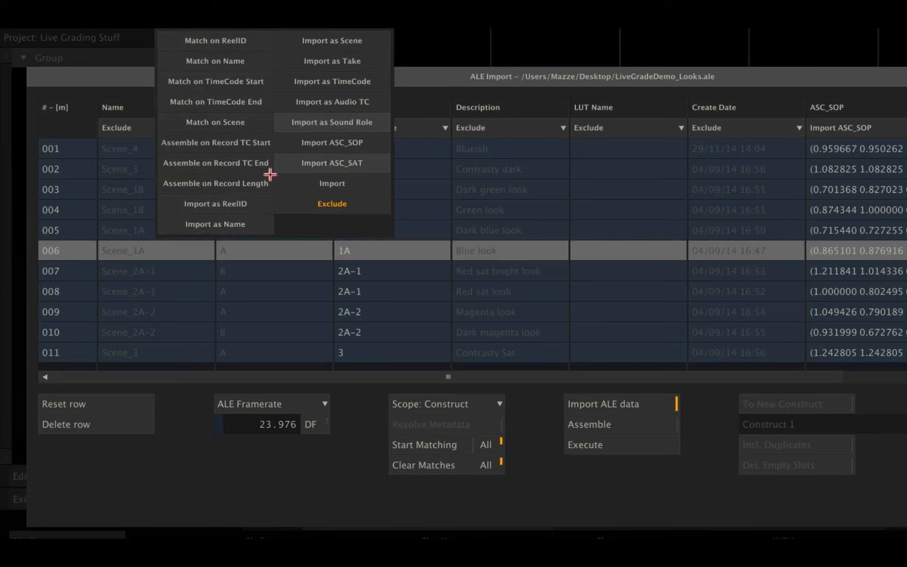
{"action": "left_click", "coordinate": [252, 43]}
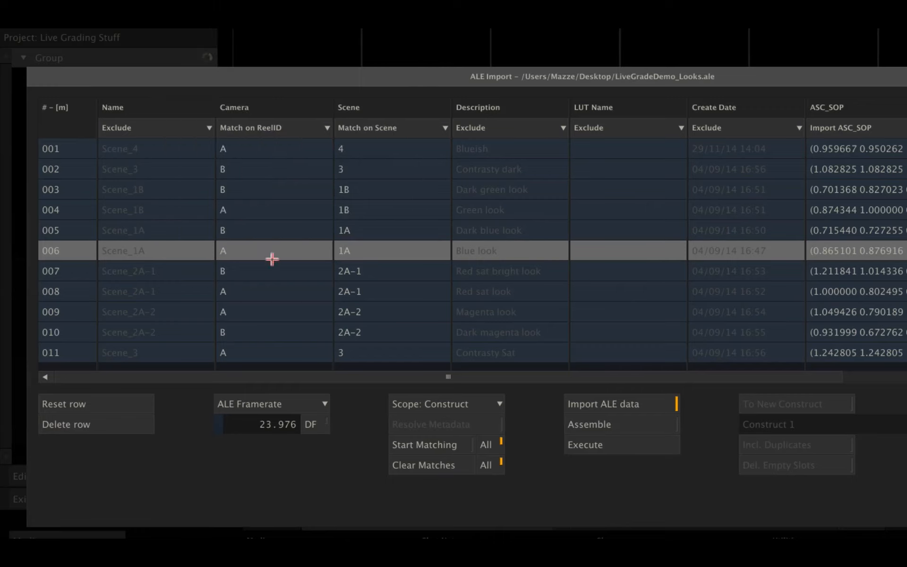
- Compare the remaining ALE columns with the grade library in LiveGrade and set the Description column to Import
{"action": "left_click_drag", "start_coordinate": [426, 379], "coordinate": [522, 377]}
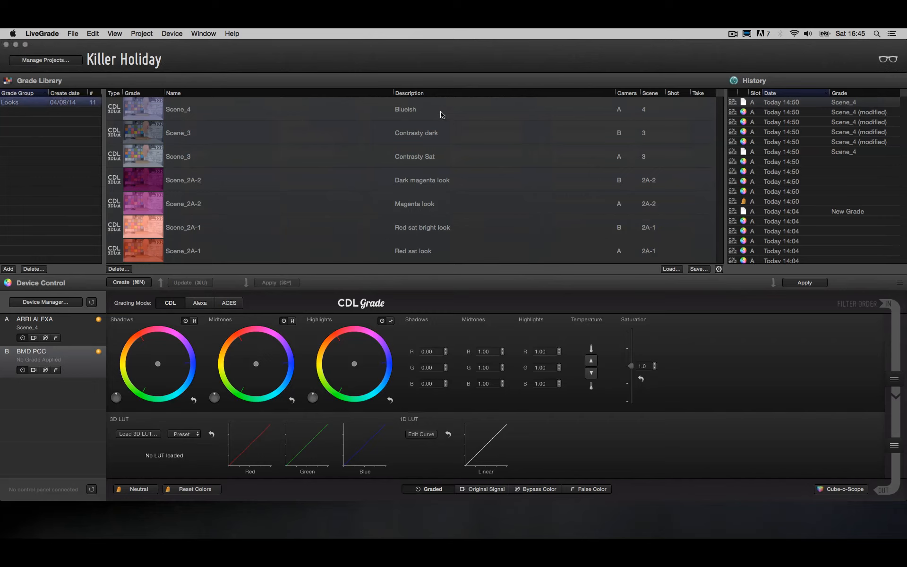
{"action": "key", "text": "super+Tab"}
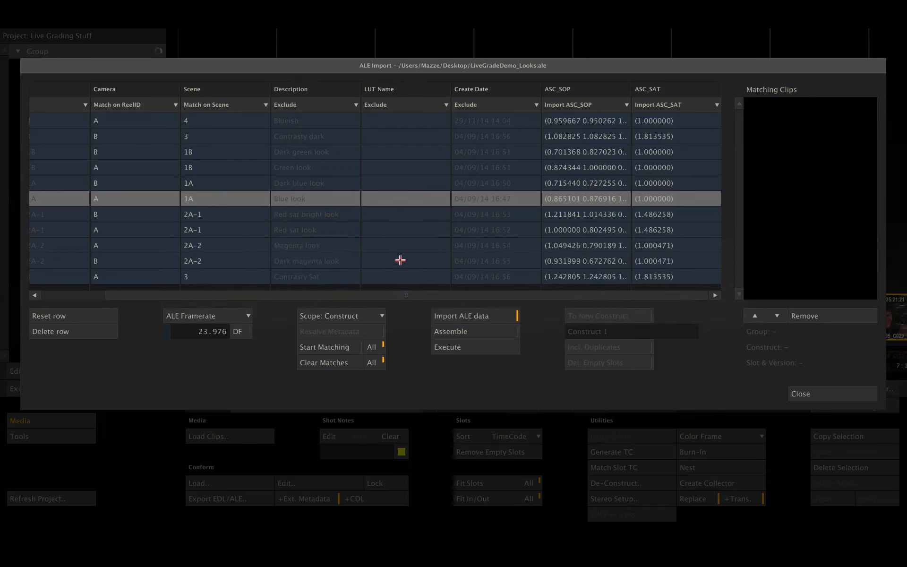
{"action": "key", "text": "super+Tab"}
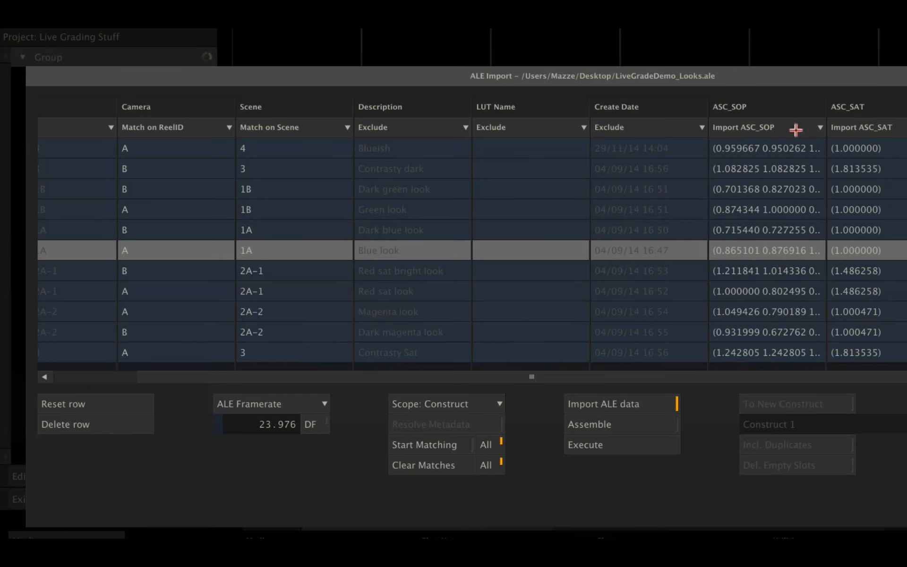
{"action": "left_click", "coordinate": [445, 127]}
{"action": "left_click", "coordinate": [489, 183]}
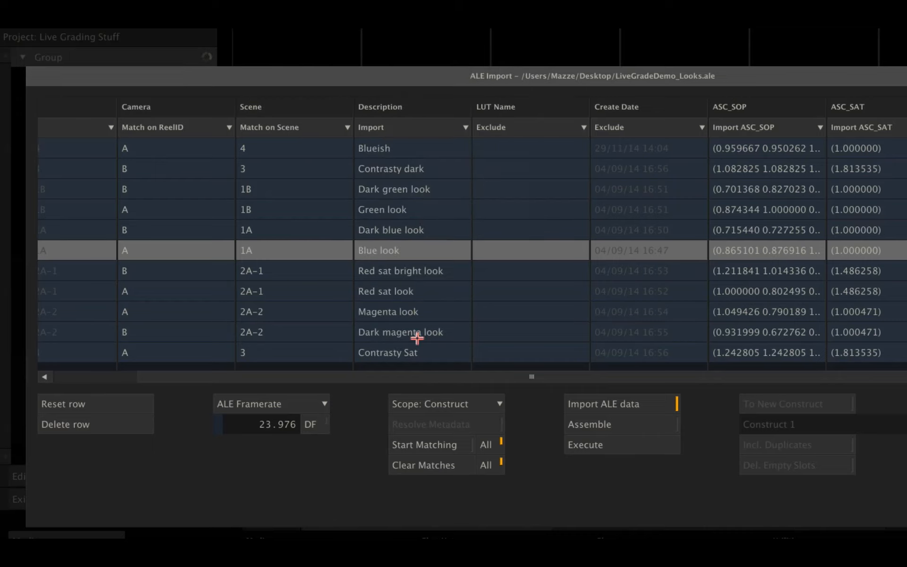
- Match all ALE rows against the construct's clips and check the matching clips for rows 001, 002, 003 and 011
{"action": "left_click_drag", "start_coordinate": [411, 377], "coordinate": [360, 378]}
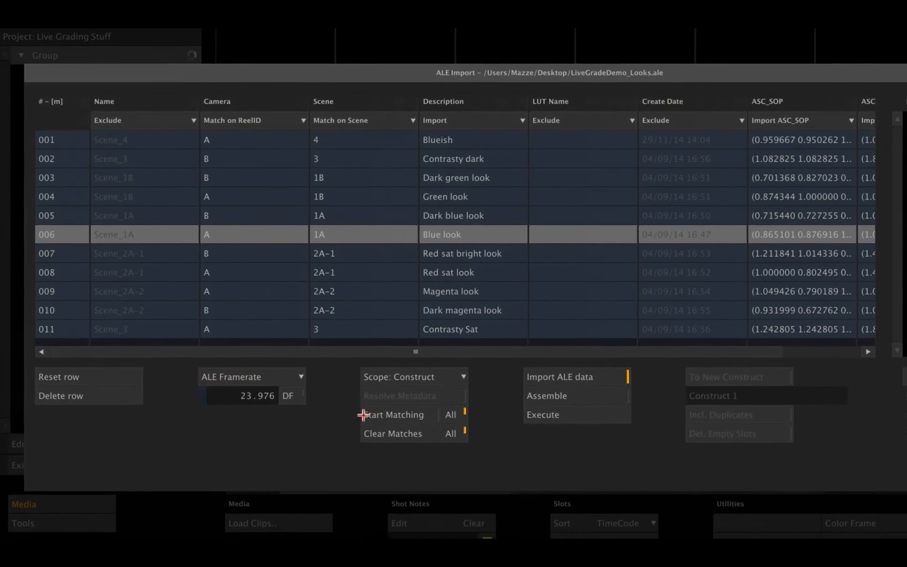
{"action": "left_click", "coordinate": [407, 443]}
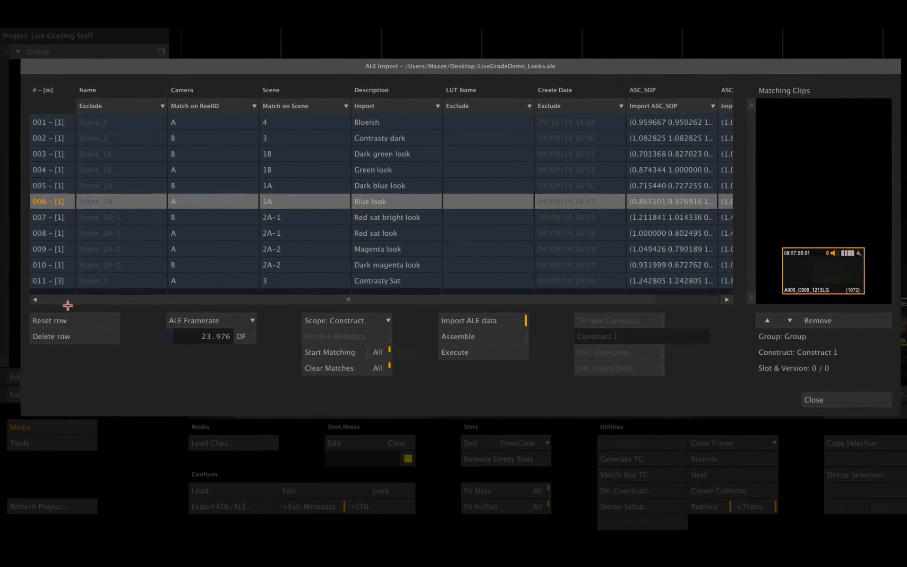
{"action": "left_click", "coordinate": [66, 118]}
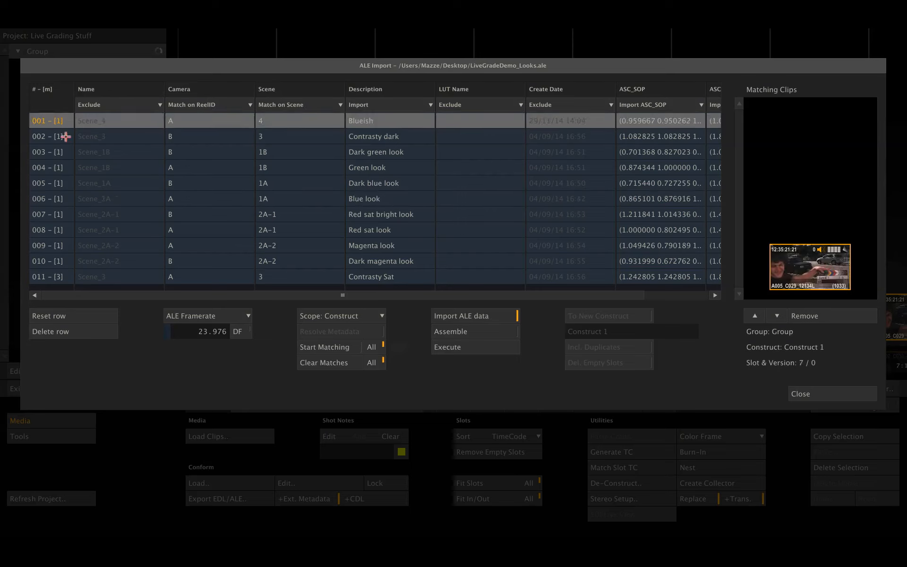
{"action": "left_click", "coordinate": [57, 136]}
{"action": "left_click", "coordinate": [58, 153]}
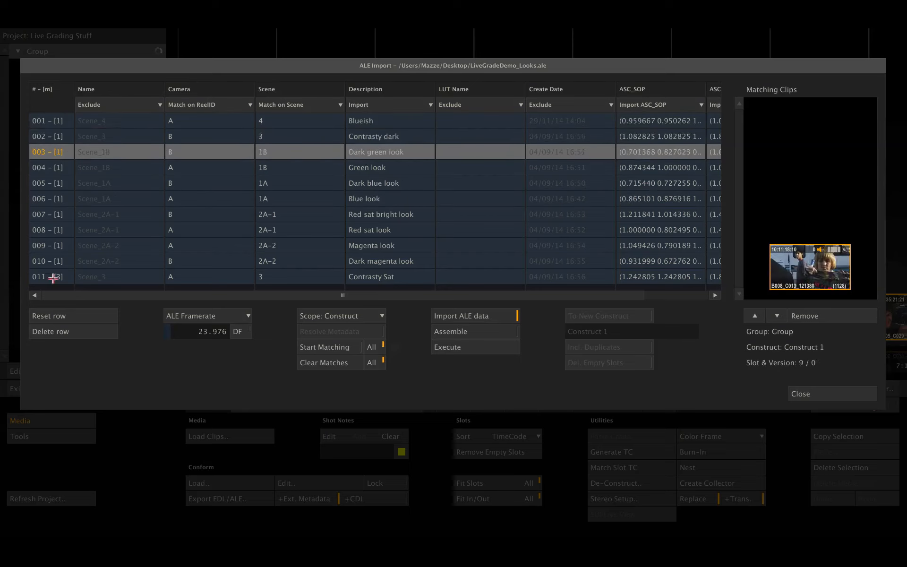
{"action": "left_click", "coordinate": [48, 278]}
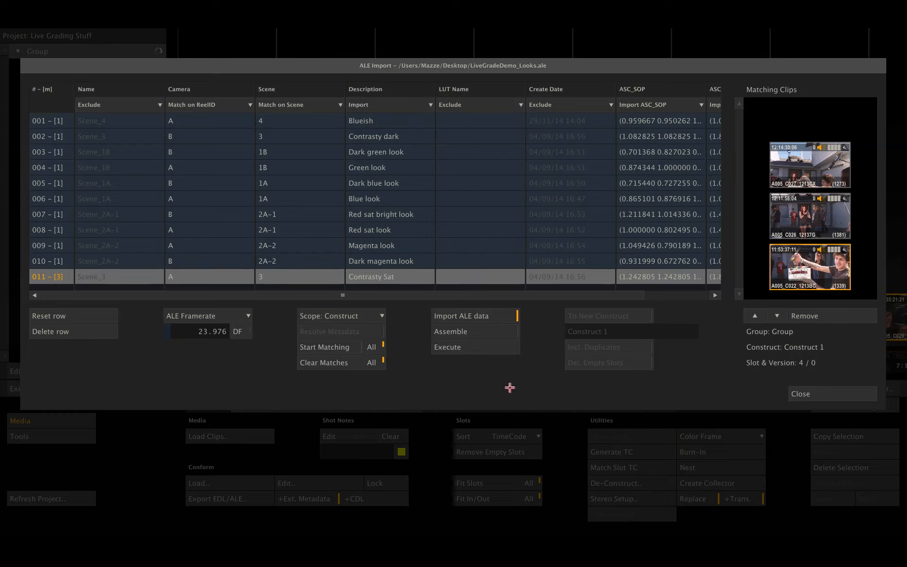
- Execute the ALE data import to apply the CDL grades and descriptions to the matched clips
{"action": "left_click", "coordinate": [448, 348]}
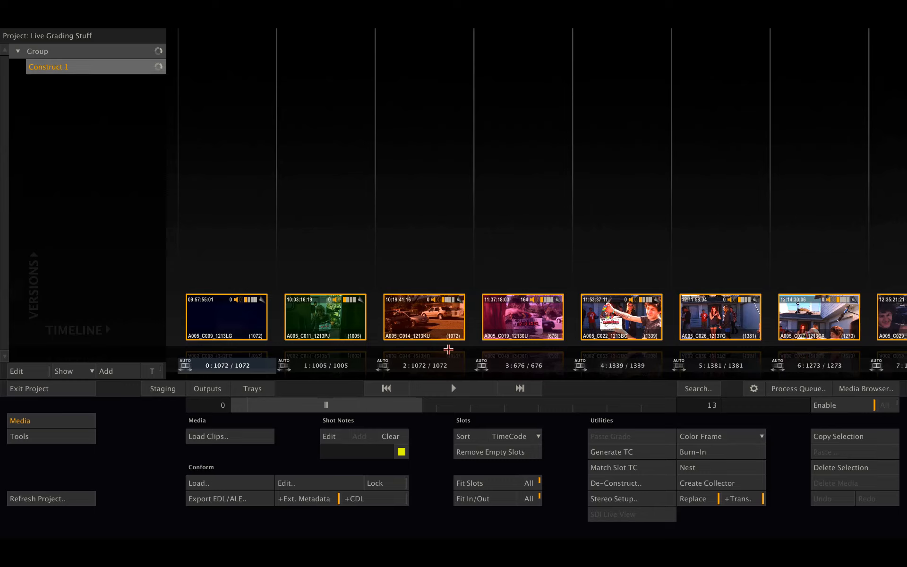
{"action": "left_click_drag", "start_coordinate": [321, 405], "coordinate": [296, 406]}
- Check the imported Description metadata of the clips in the Media Browser, toggling that column off and on
{"action": "left_click", "coordinate": [862, 388]}
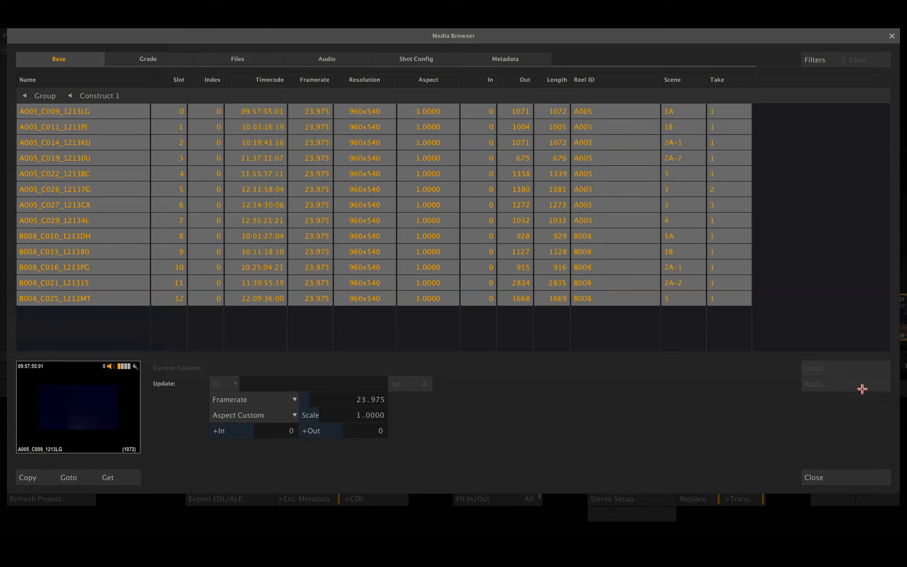
{"action": "left_click", "coordinate": [506, 60]}
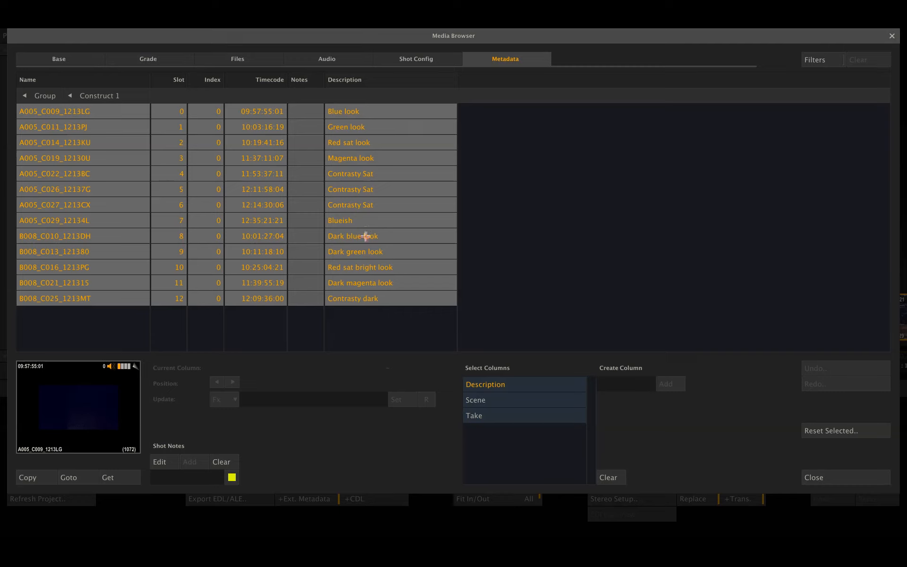
{"action": "left_click", "coordinate": [484, 384]}
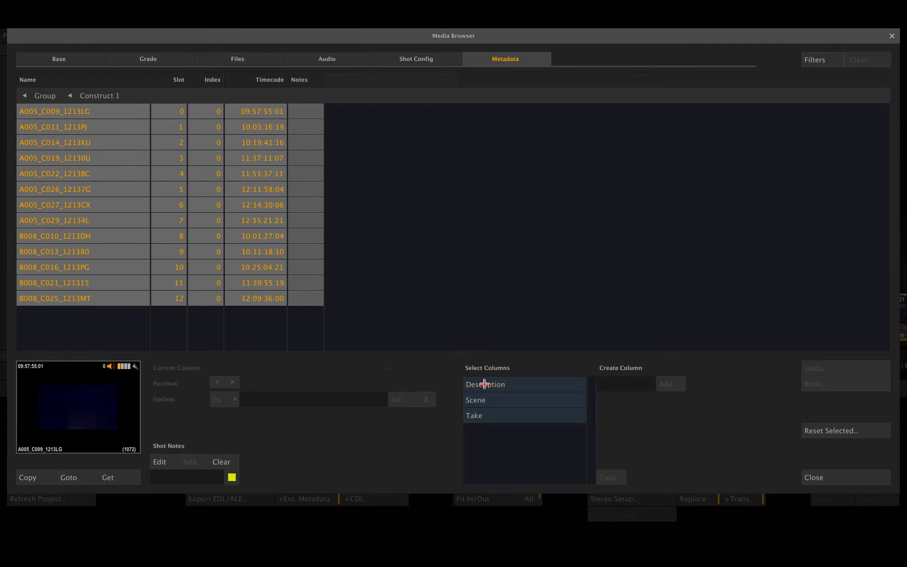
{"action": "left_click", "coordinate": [484, 384]}
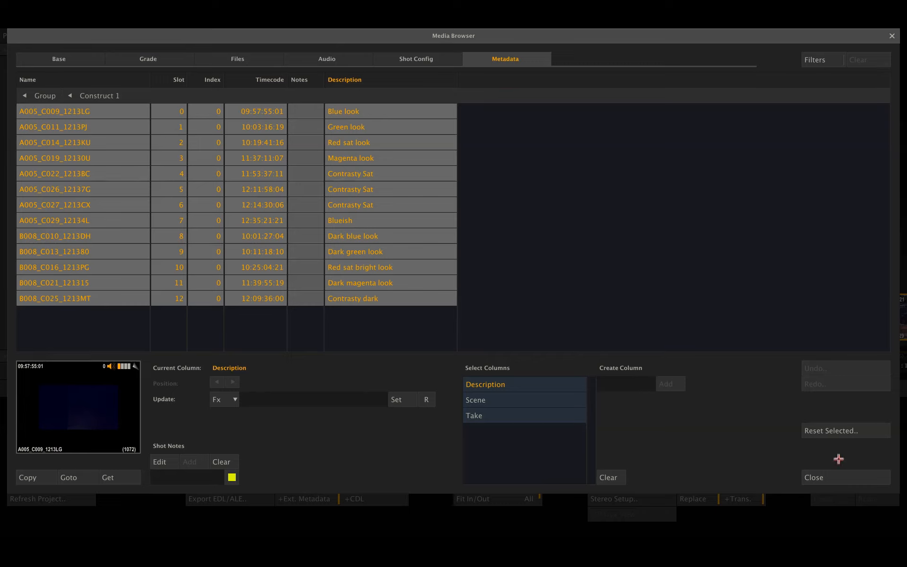
{"action": "left_click", "coordinate": [820, 477]}
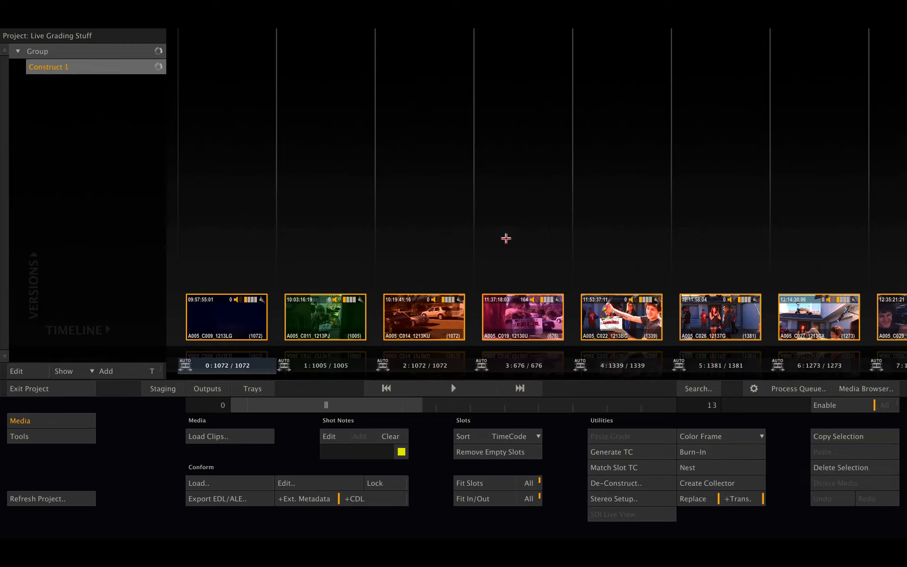